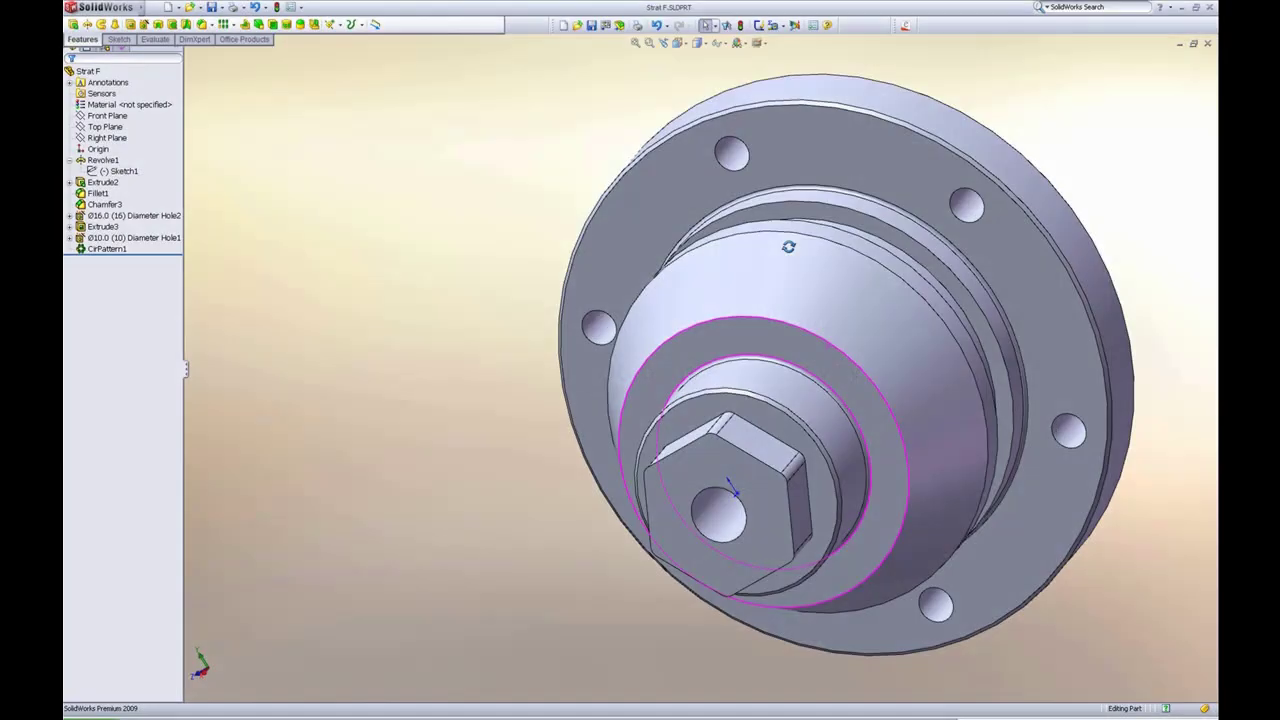
Send the Strat F part from SolidWorks into Edgecam and view it obliquely
{"action": "mouse_move", "coordinate": [789, 246]}
{"action": "middle_mouse_down"}
{"action": "mouse_move", "coordinate": [923, 231]}
{"action": "mouse_move", "coordinate": [934, 183]}
{"action": "mouse_move", "coordinate": [937, 206]}
{"action": "middle_mouse_up"}
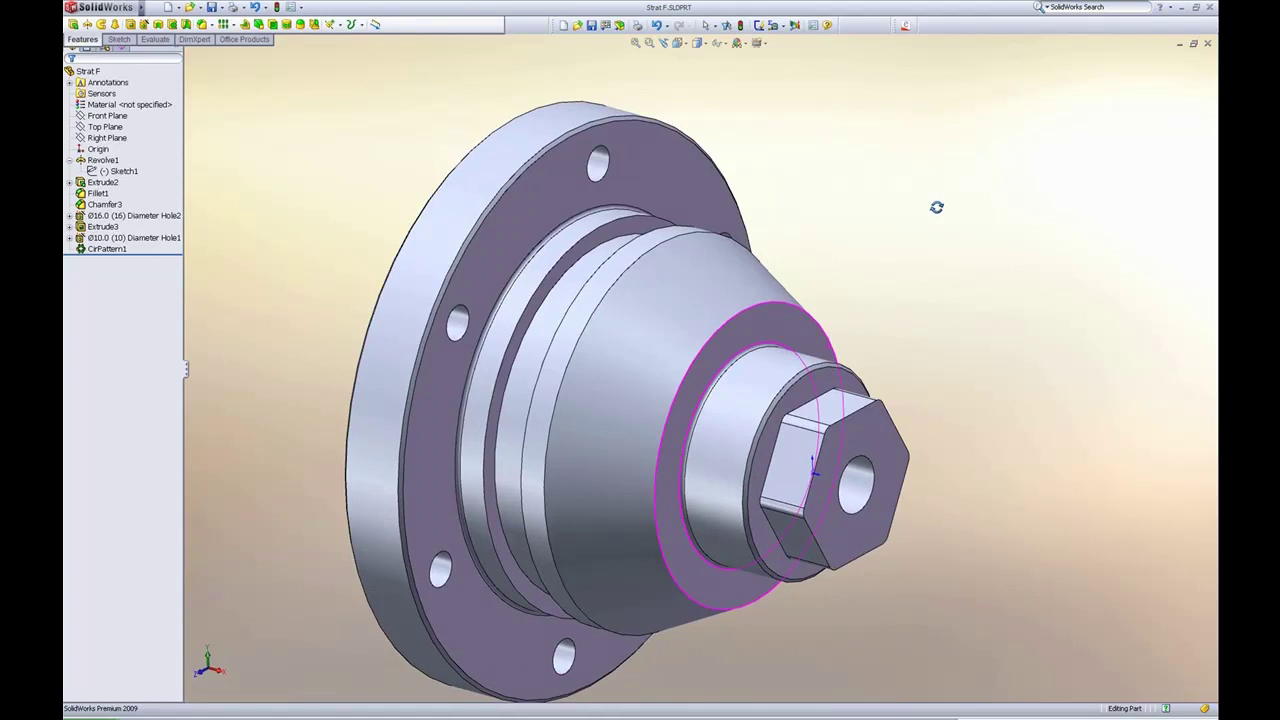
{"action": "left_click", "coordinate": [905, 28]}
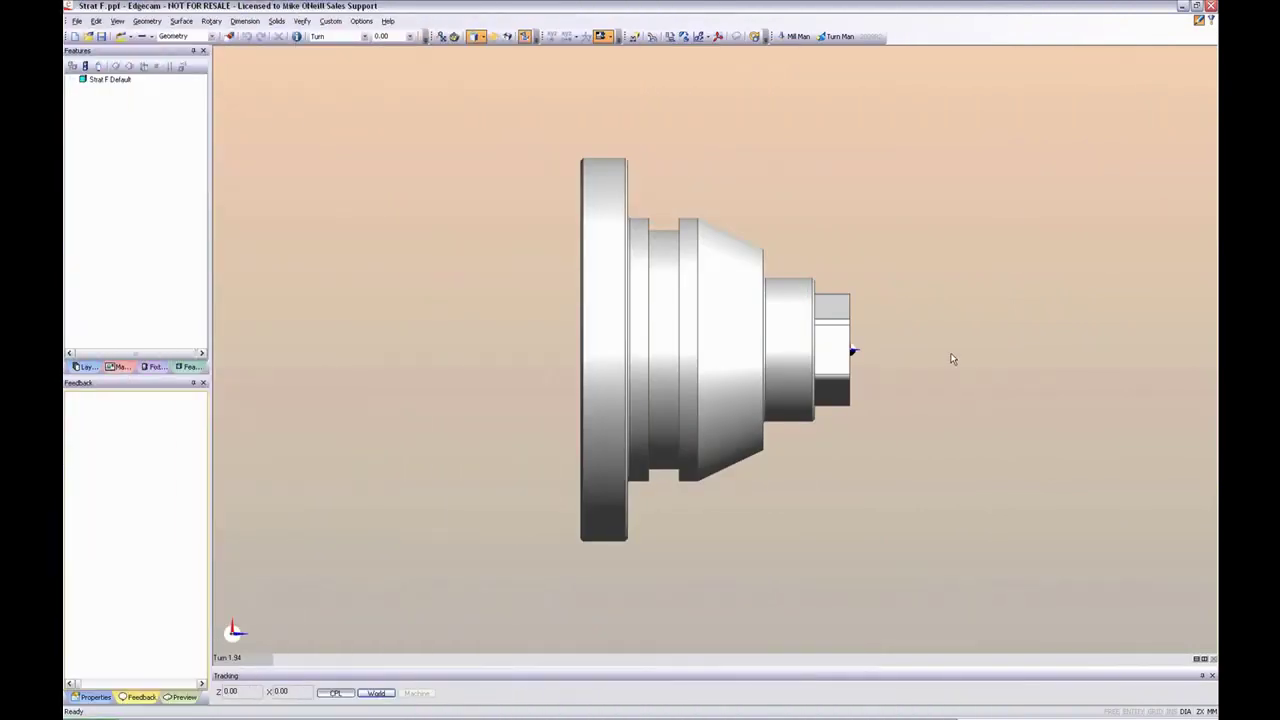
{"action": "middle_click_drag", "start_coordinate": [952, 359], "coordinate": [838, 366]}
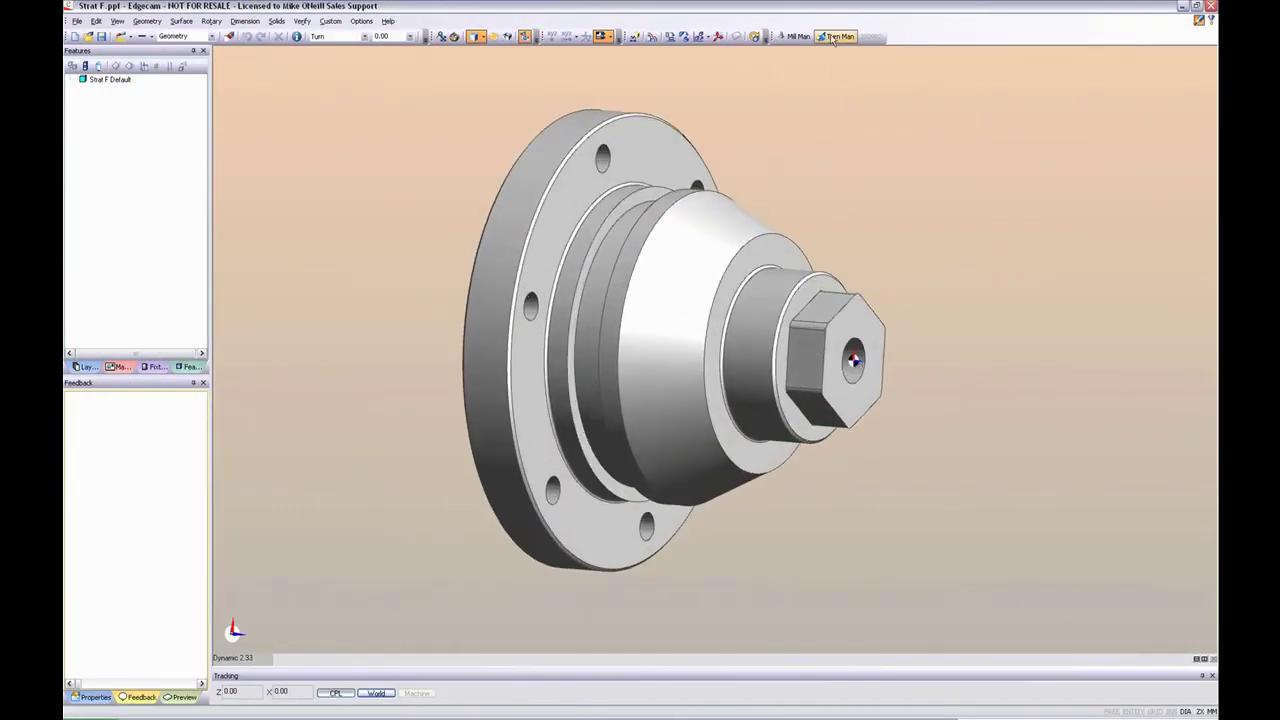
Set up turning with a stock cylinder and the chuck grip position on the stock
{"action": "left_click", "coordinate": [833, 37]}
{"action": "left_click", "coordinate": [450, 263]}
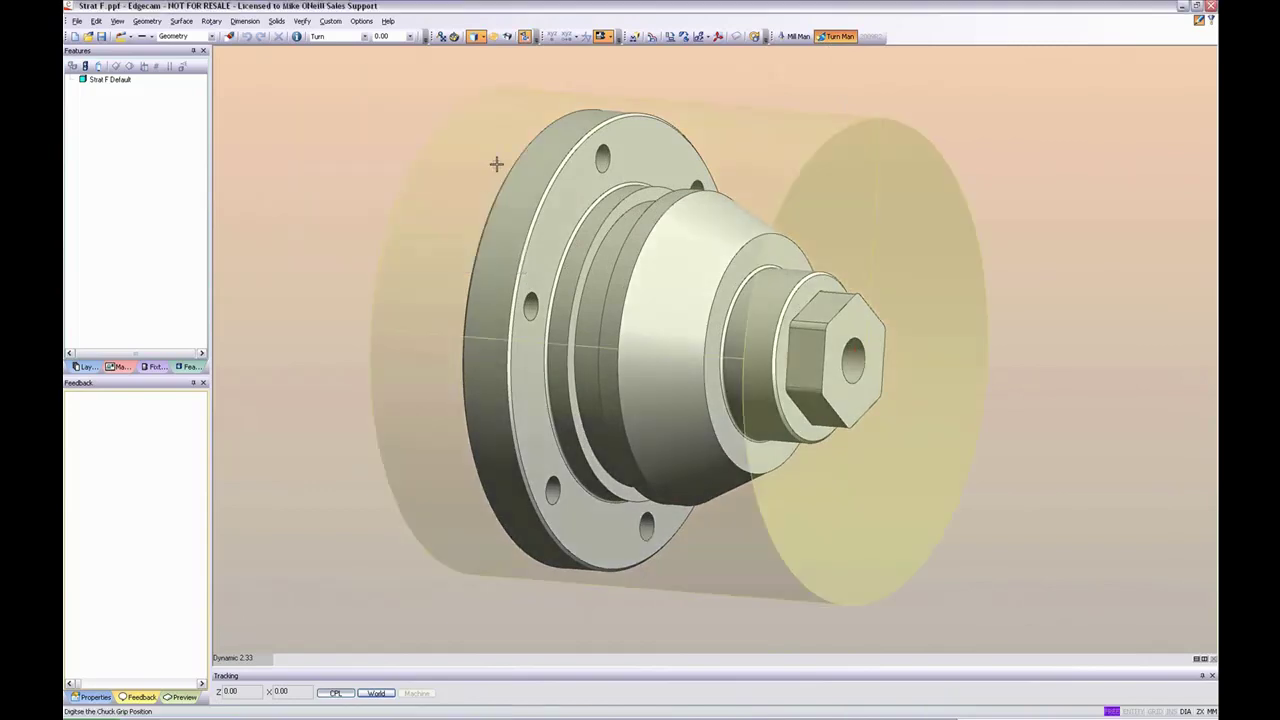
{"action": "left_click", "coordinate": [521, 87]}
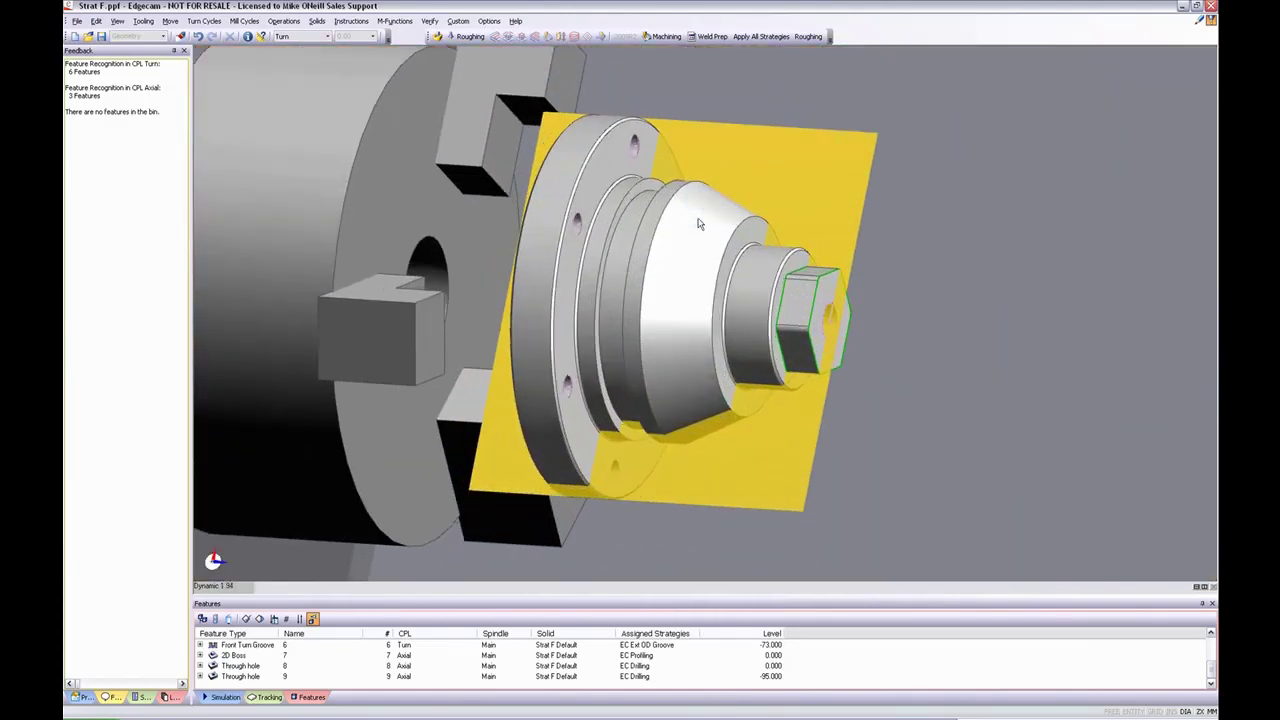
Generate the Strat F turning, grooving, milling and drilling sequence with toolpaths
{"action": "left_click", "coordinate": [258, 619]}
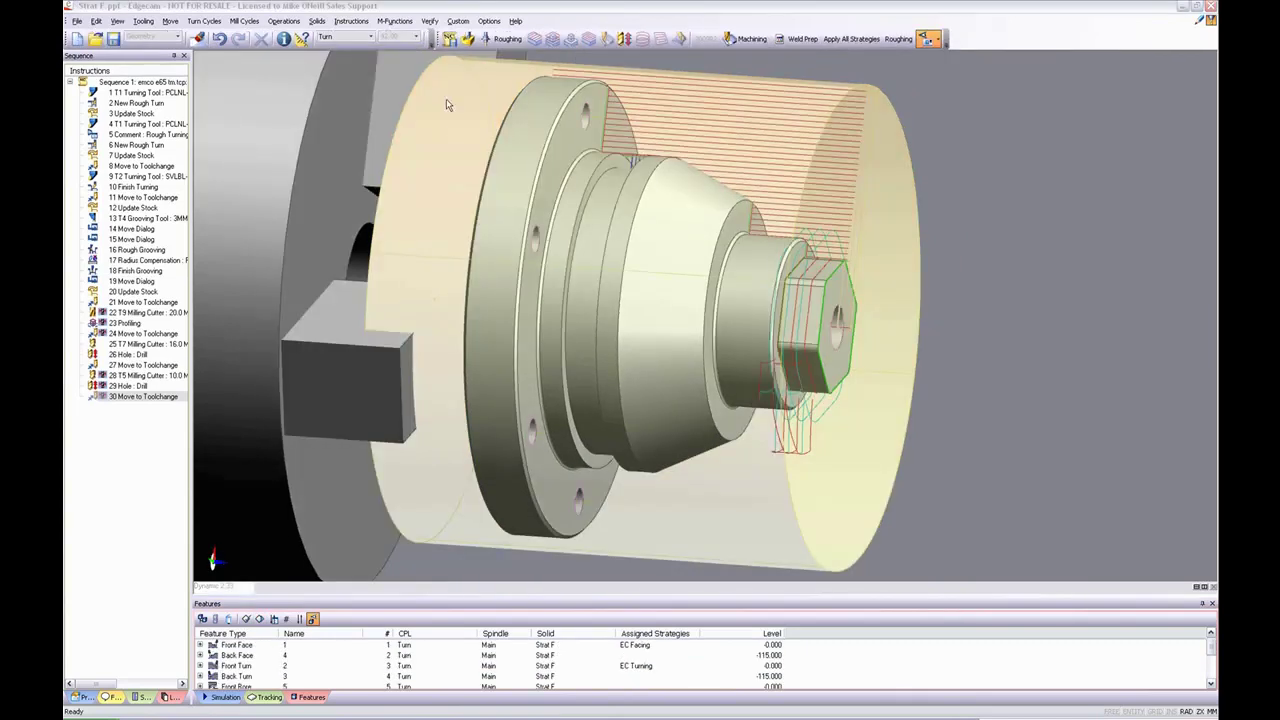
Generate the Strat F NC code, then scroll through the maximised Editor listing
{"action": "left_click", "coordinate": [450, 40]}
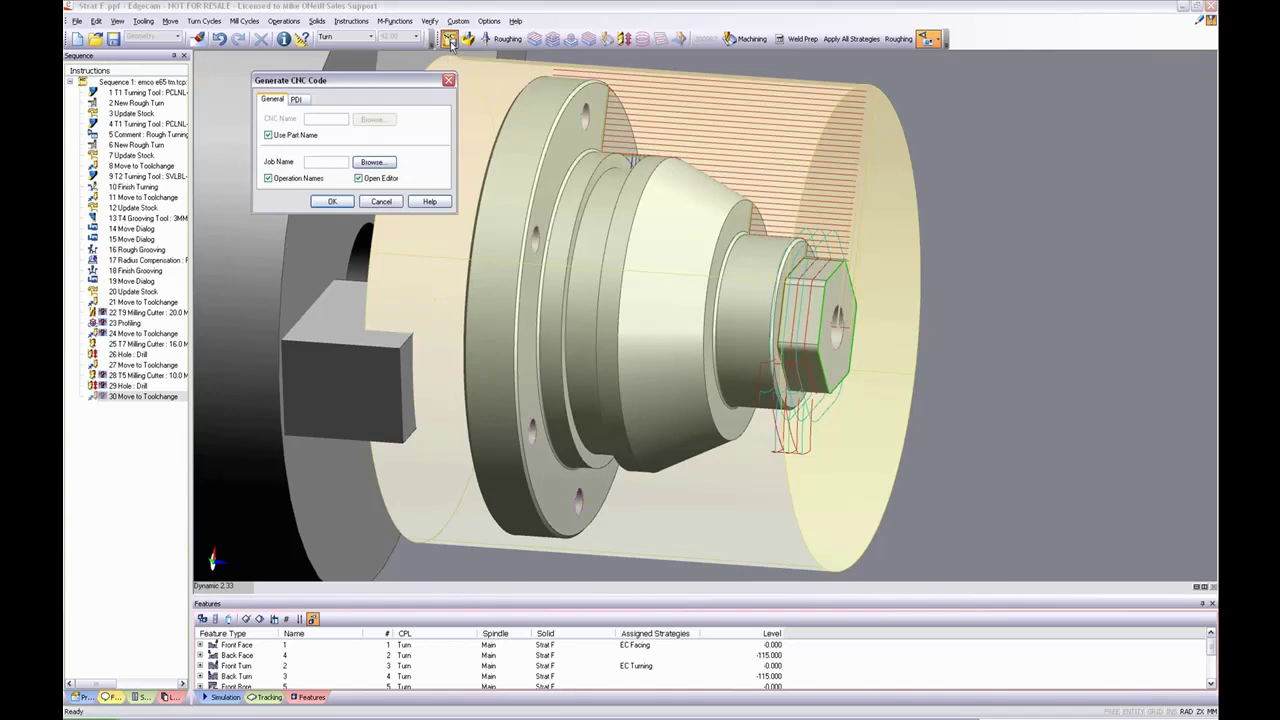
{"action": "left_click", "coordinate": [333, 202]}
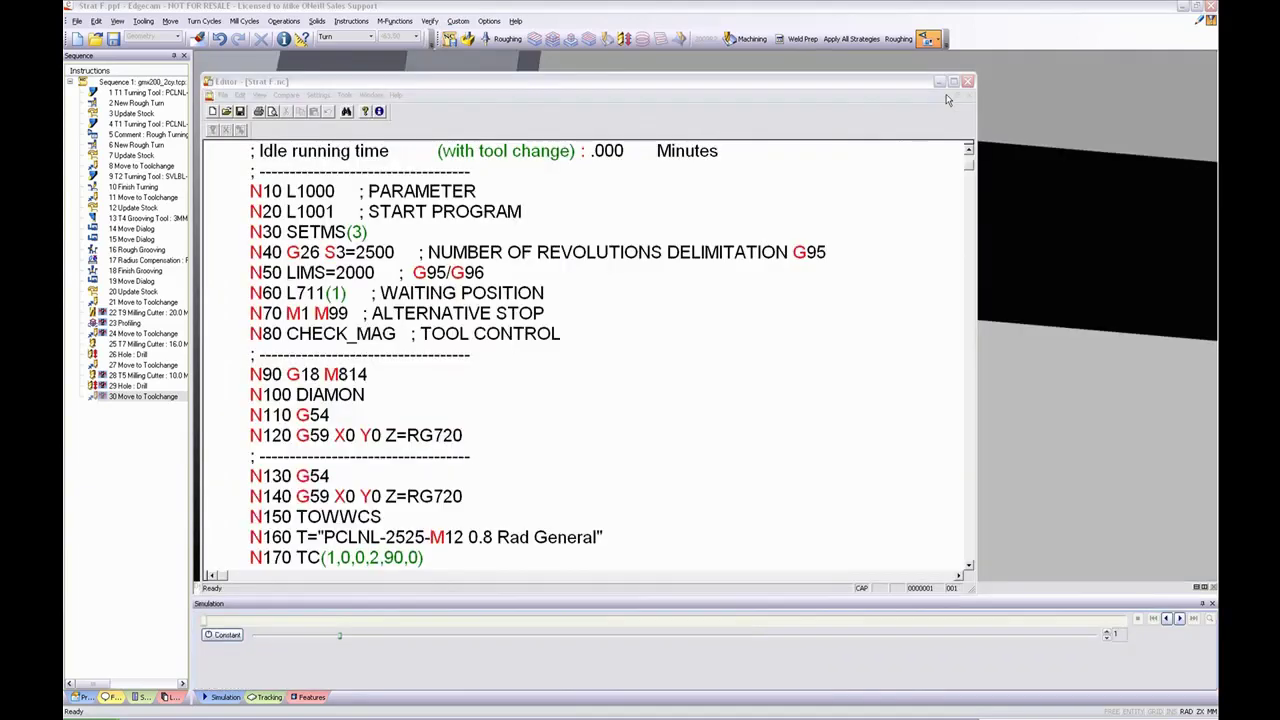
{"action": "left_click", "coordinate": [954, 85]}
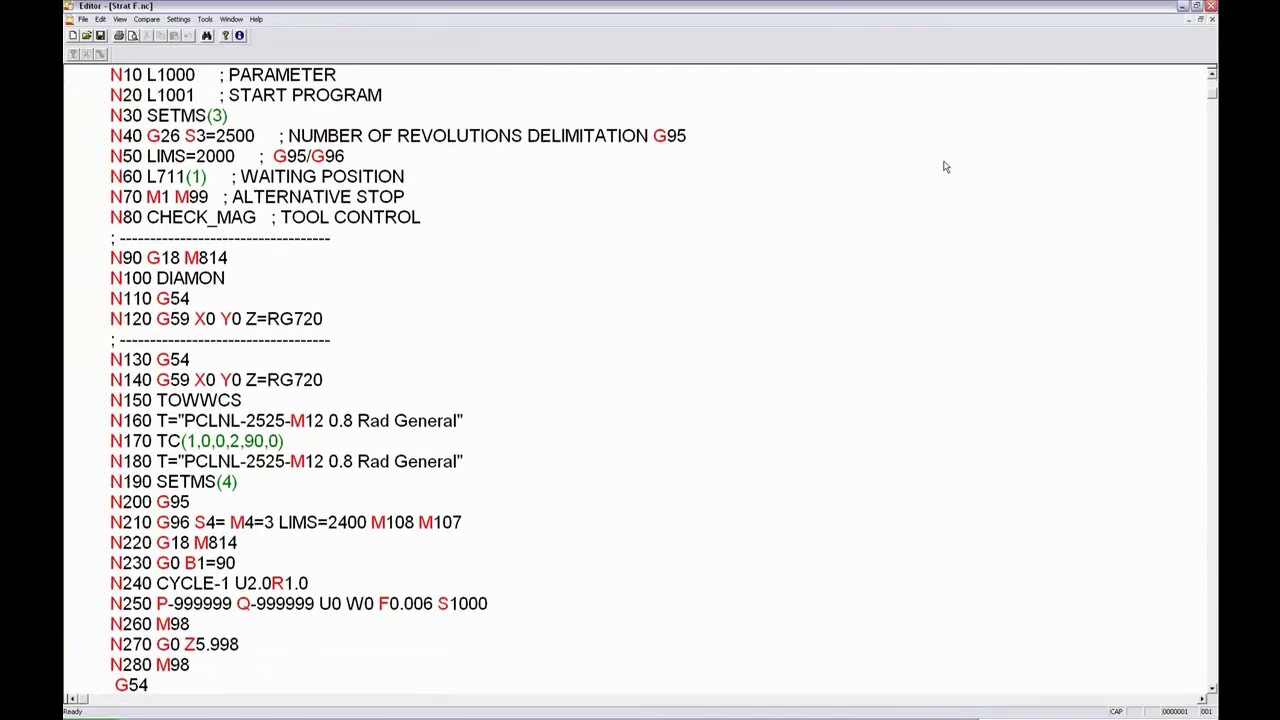
{"action": "scroll", "coordinate": [944, 167], "scroll_direction": "down", "scroll_amount": 1}
{"action": "scroll", "coordinate": [944, 167], "scroll_direction": "down", "scroll_amount": 1}
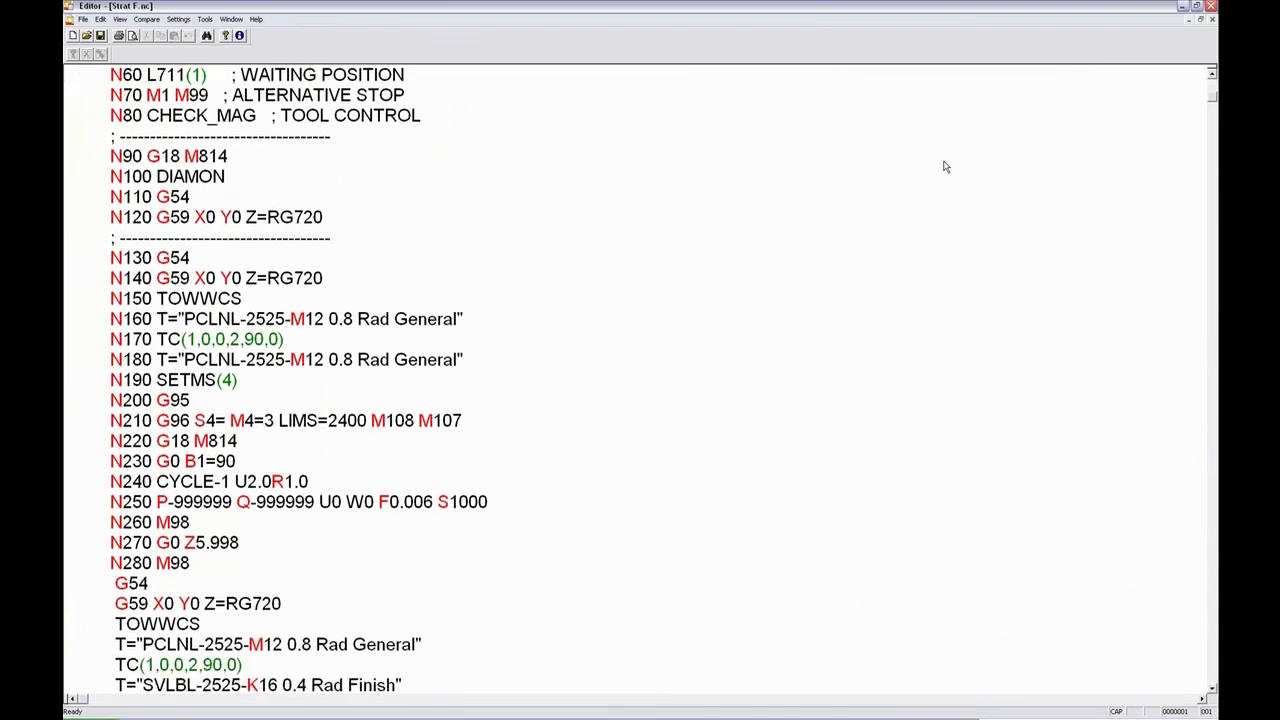
{"action": "scroll", "coordinate": [944, 167], "scroll_direction": "down", "scroll_amount": 1}
{"action": "scroll", "coordinate": [944, 167], "scroll_direction": "down", "scroll_amount": 2}
{"action": "scroll", "coordinate": [944, 167], "scroll_direction": "down", "scroll_amount": 1}
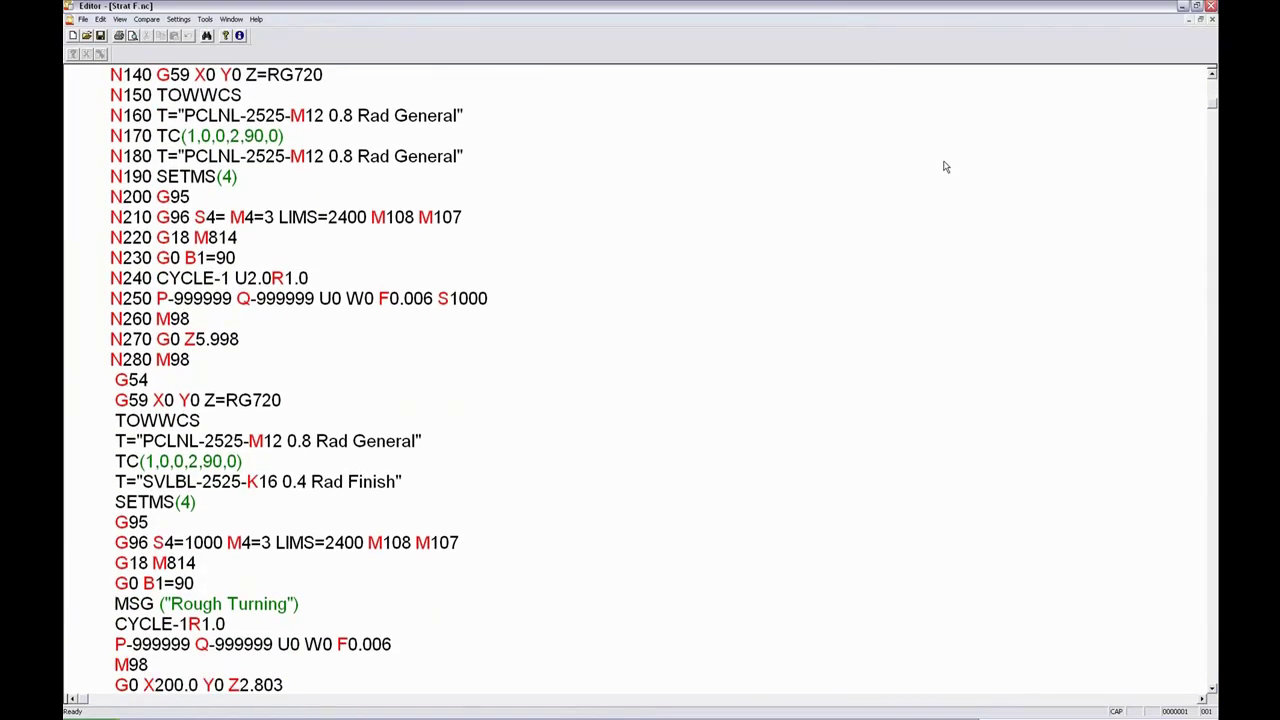
{"action": "scroll", "coordinate": [944, 167], "scroll_direction": "down", "scroll_amount": 1}
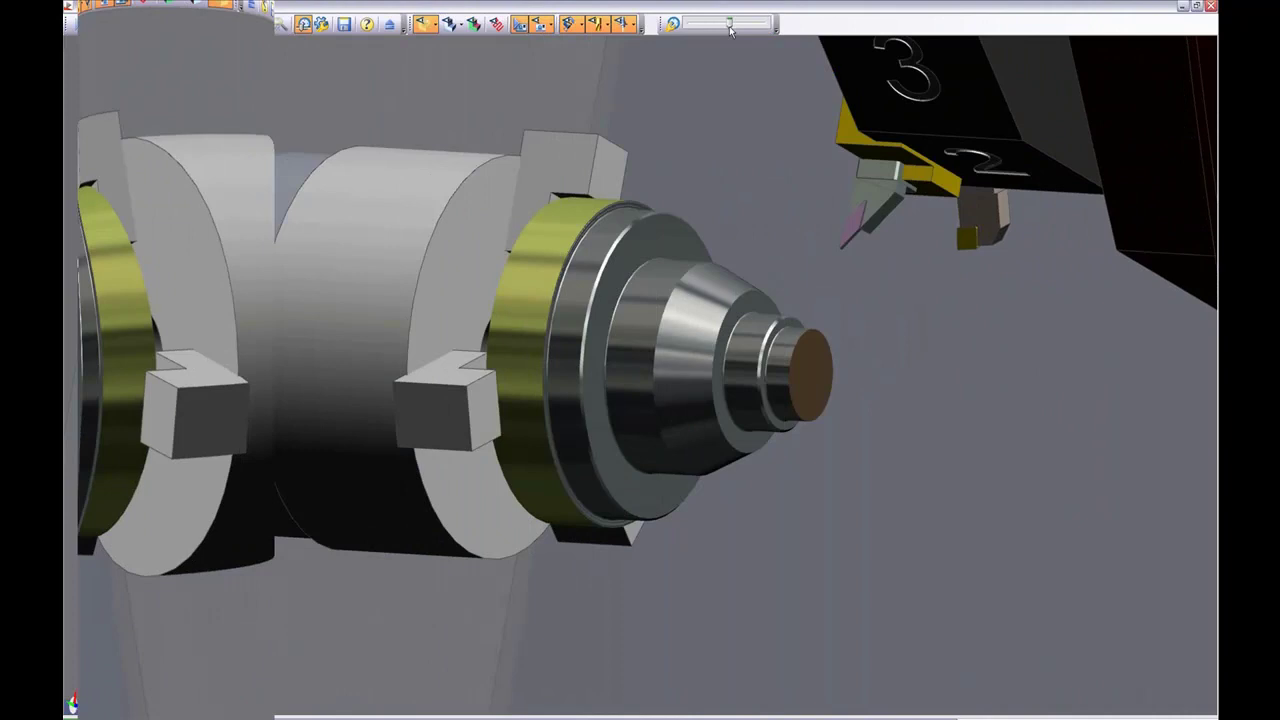
Speed up the Machine Simulator playback of the Strat F turning job
{"action": "left_click_drag", "start_coordinate": [737, 40], "coordinate": [751, 42]}
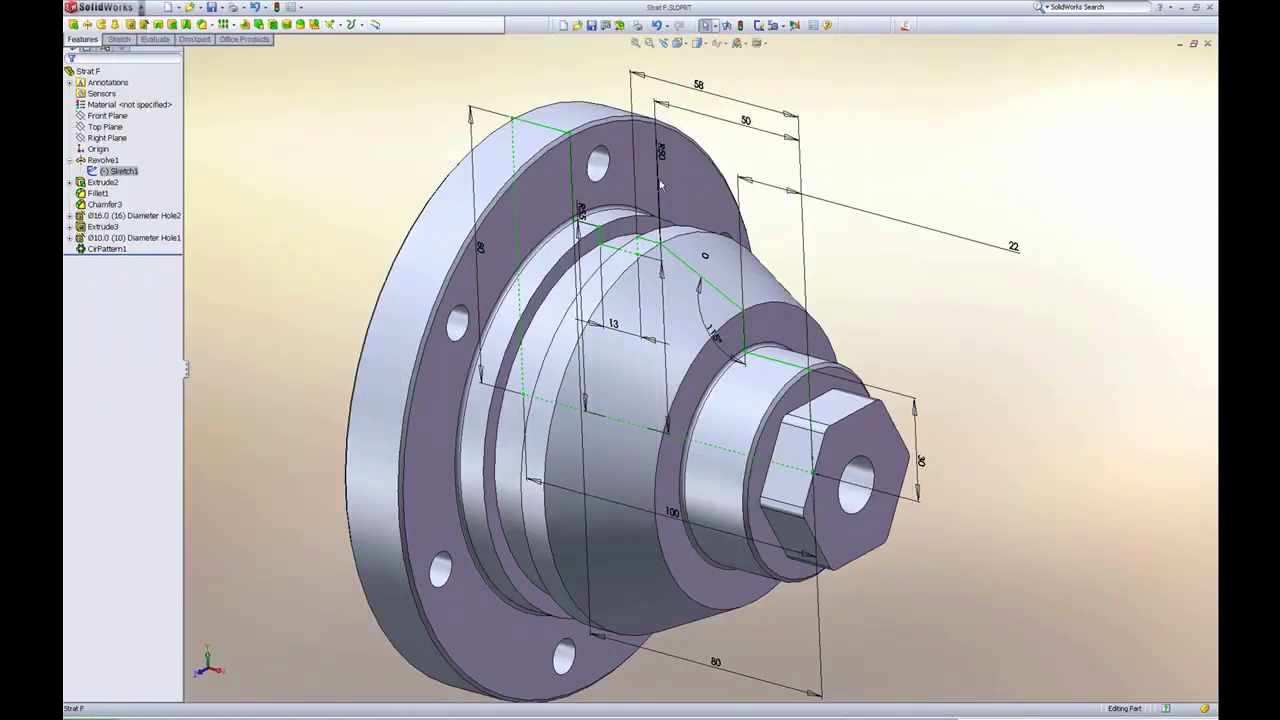
Change the flange's 80 mm sketch dimension to 85 mm
{"action": "double_click", "coordinate": [483, 246]}
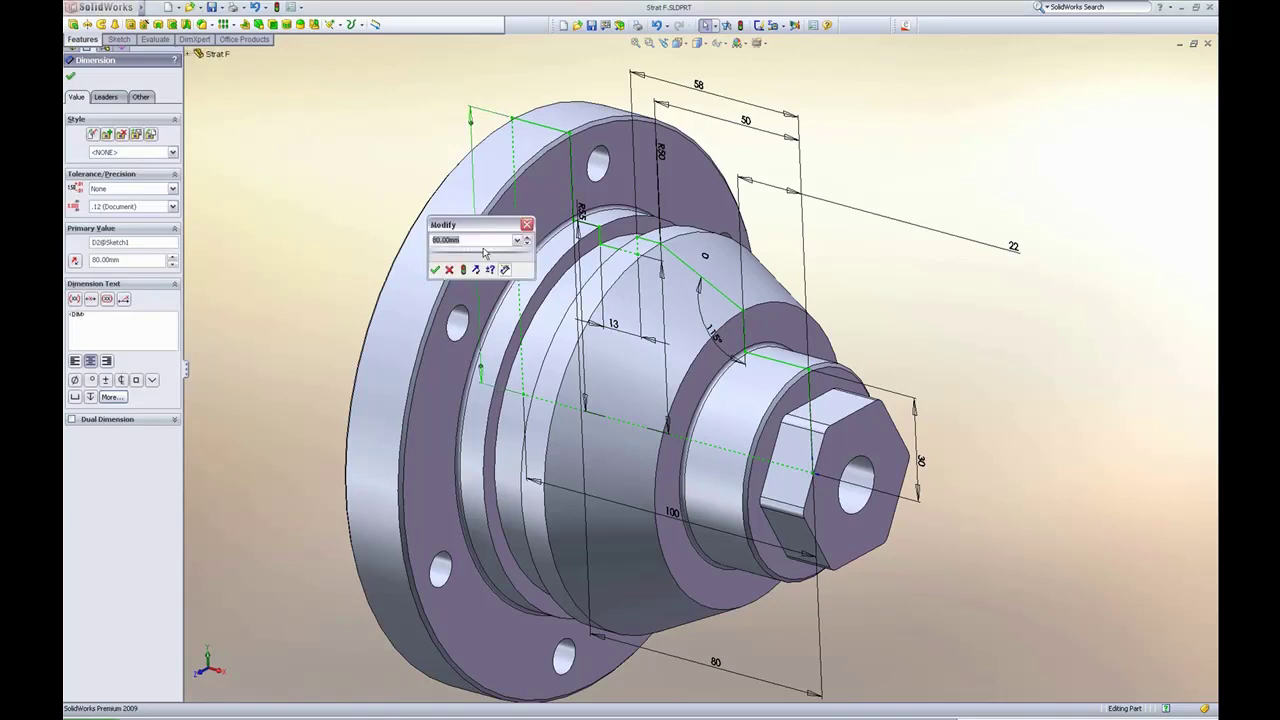
{"action": "type", "text": "85"}
{"action": "left_click", "coordinate": [435, 271]}
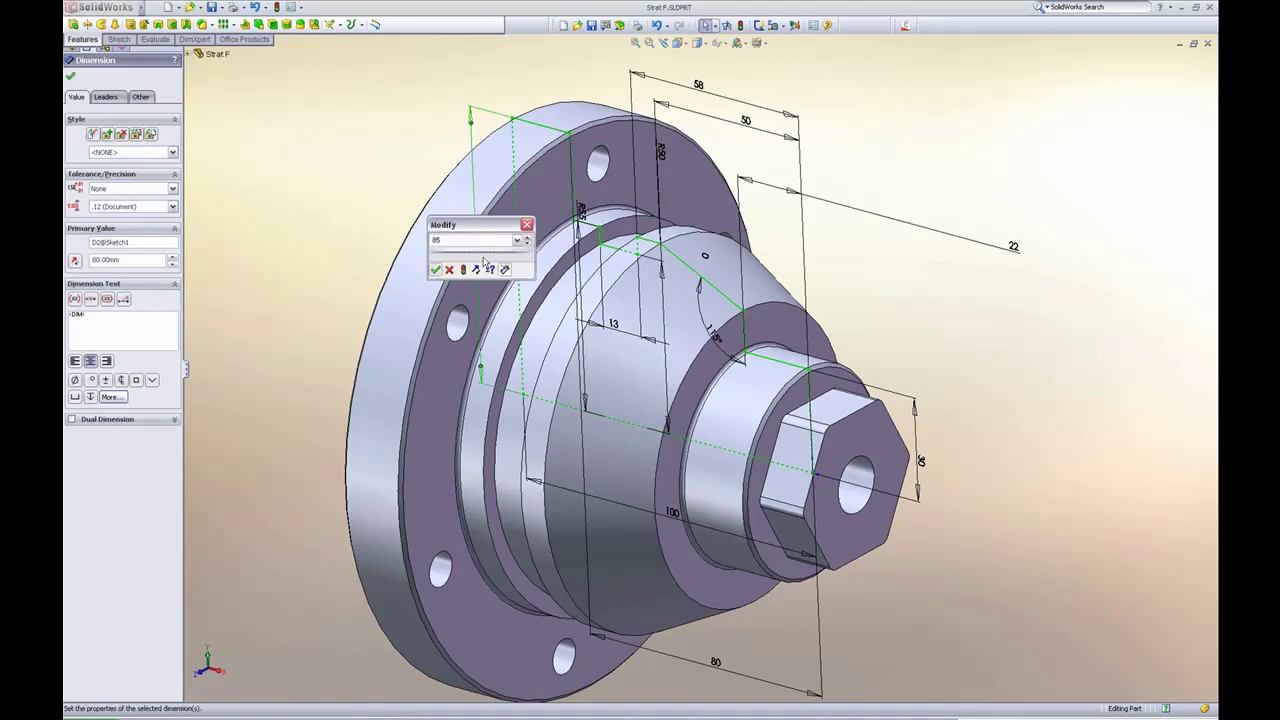
Change the 115° taper angle to 125° and save Strat F
{"action": "double_click", "coordinate": [716, 340]}
{"action": "type", "text": "125"}
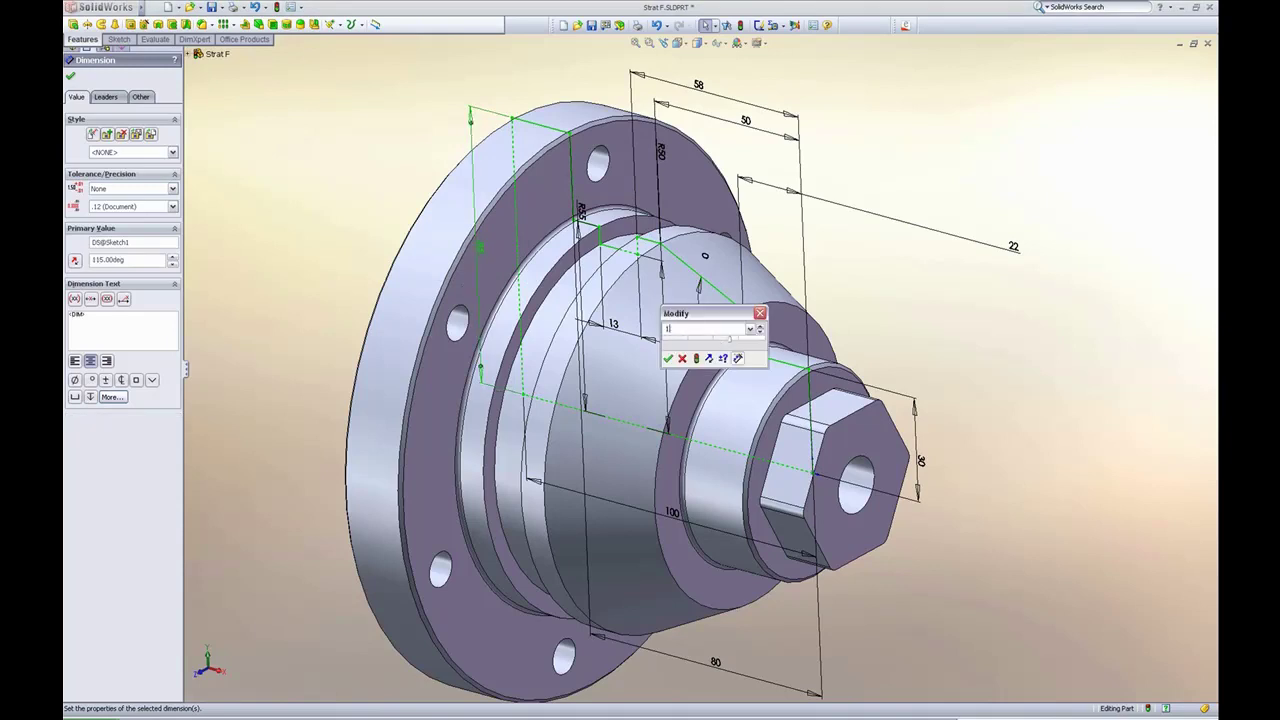
{"action": "left_click", "coordinate": [669, 360]}
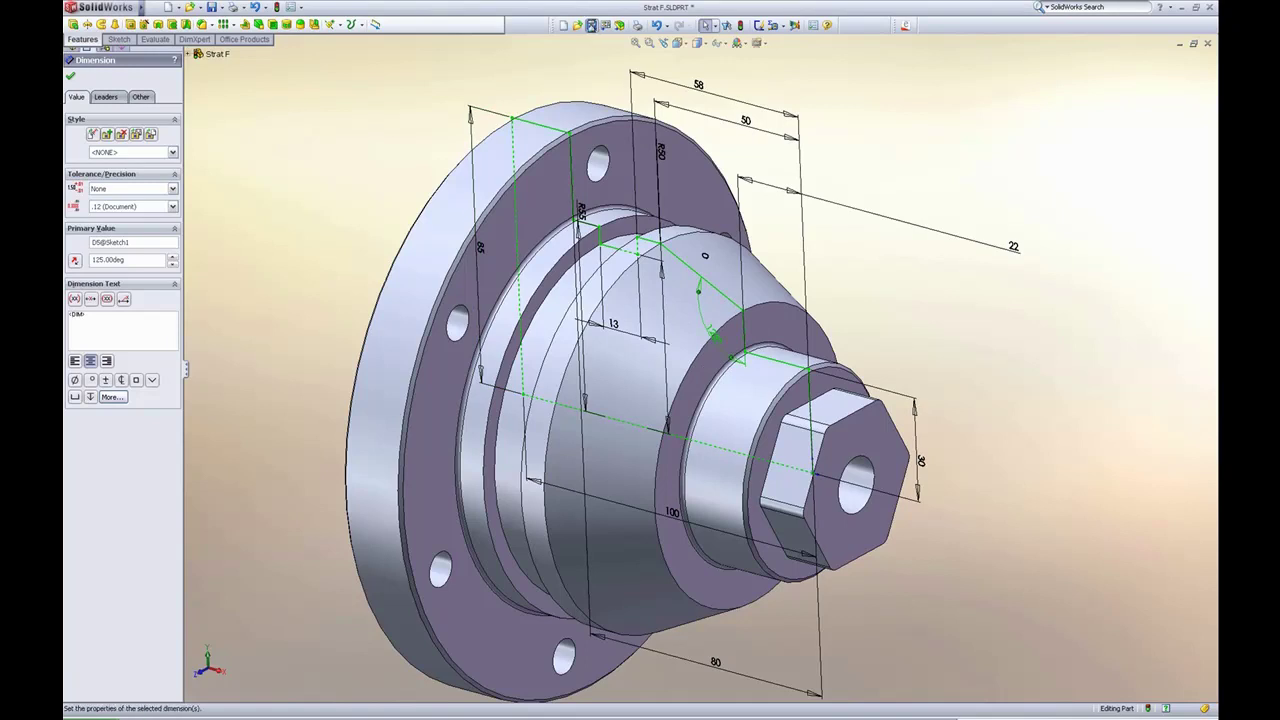
{"action": "left_click", "coordinate": [590, 26]}
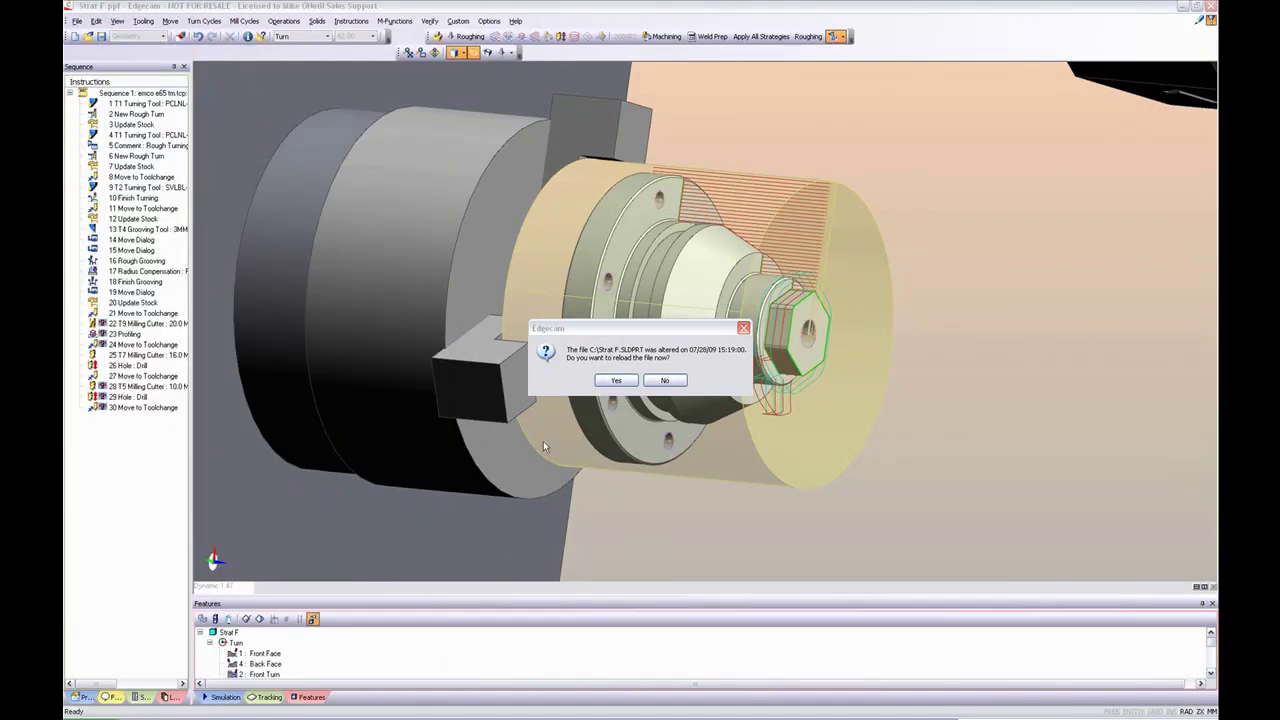
Accept reloading the altered Strat F.SLDPRT into the Edgecam job
{"action": "left_click", "coordinate": [604, 380]}
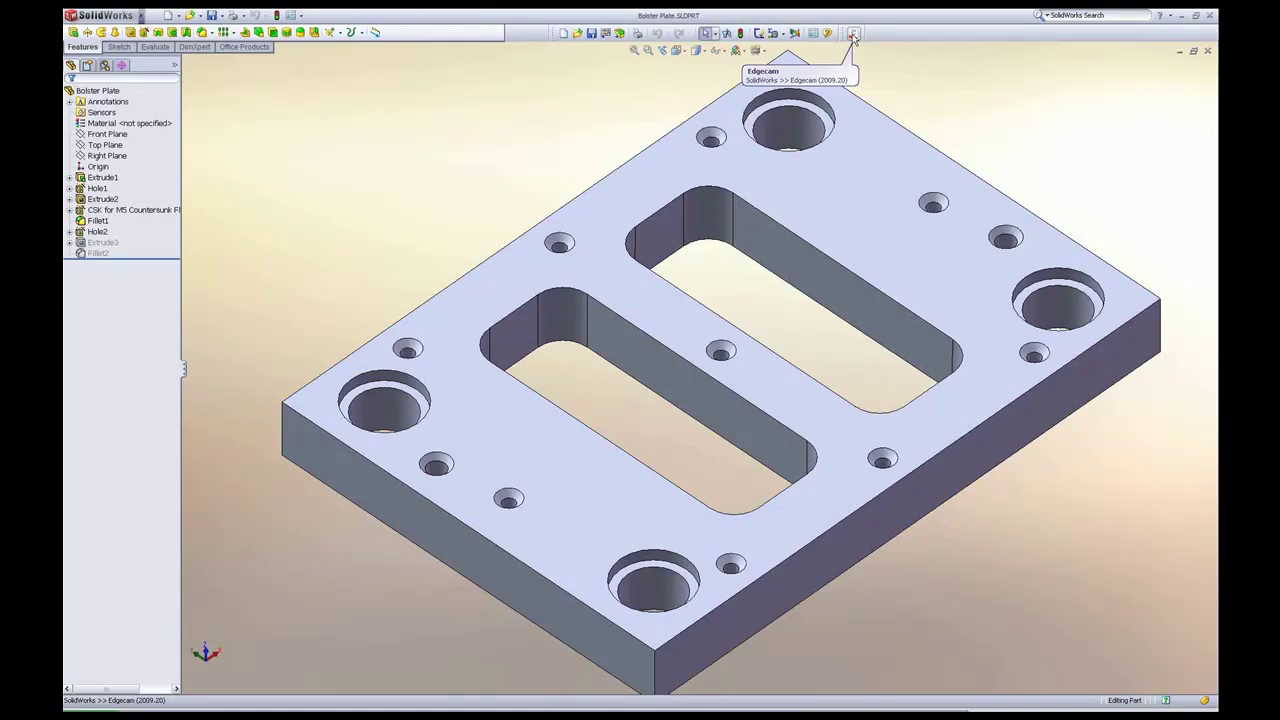
Transfer the Bolster Plate from SolidWorks into Edgecam via the add-in button
{"action": "left_click", "coordinate": [853, 36]}
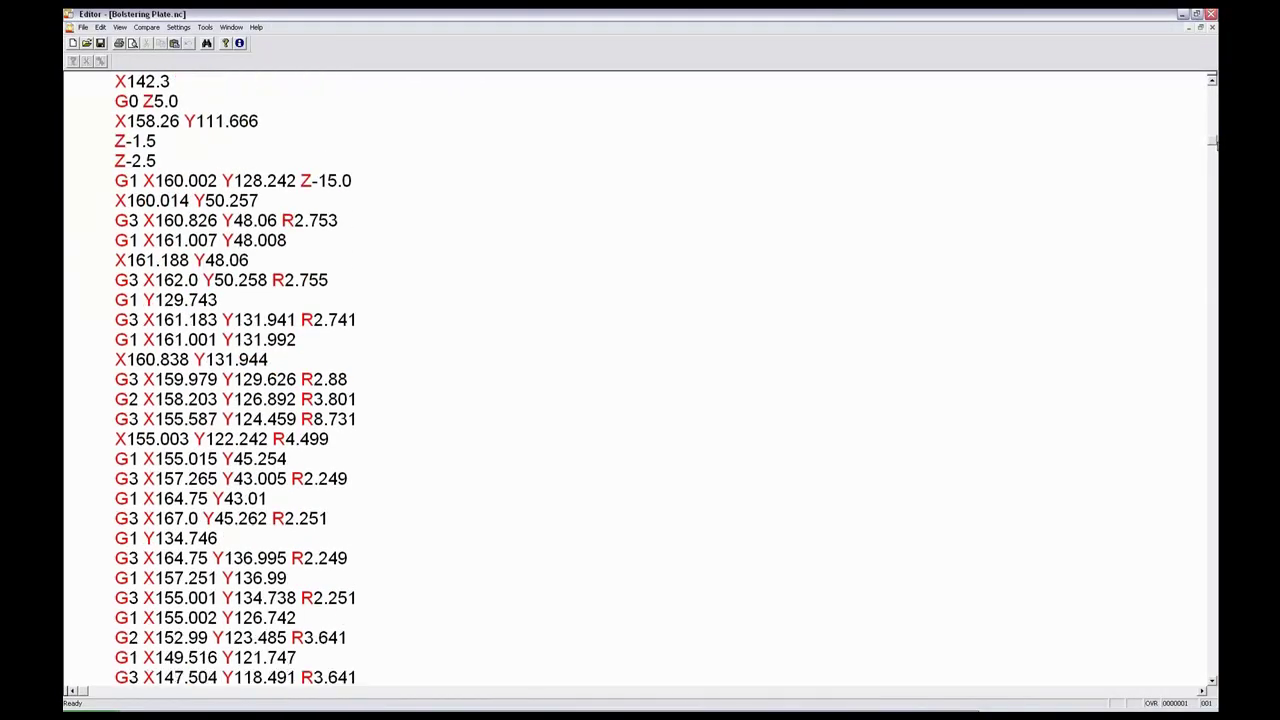
Close the plate's NC listing, unsuppress Fillet2 on the Bolster Plate, and save it
{"action": "left_click", "coordinate": [1210, 16]}
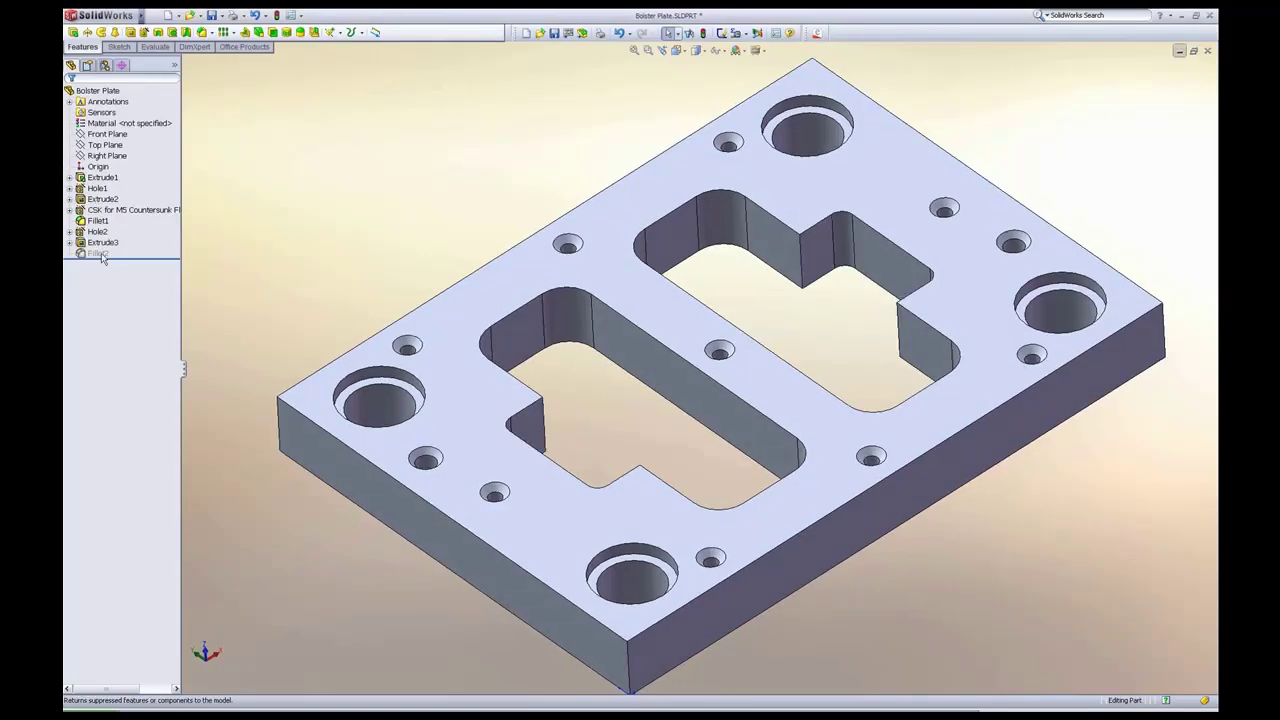
{"action": "left_click", "coordinate": [98, 253]}
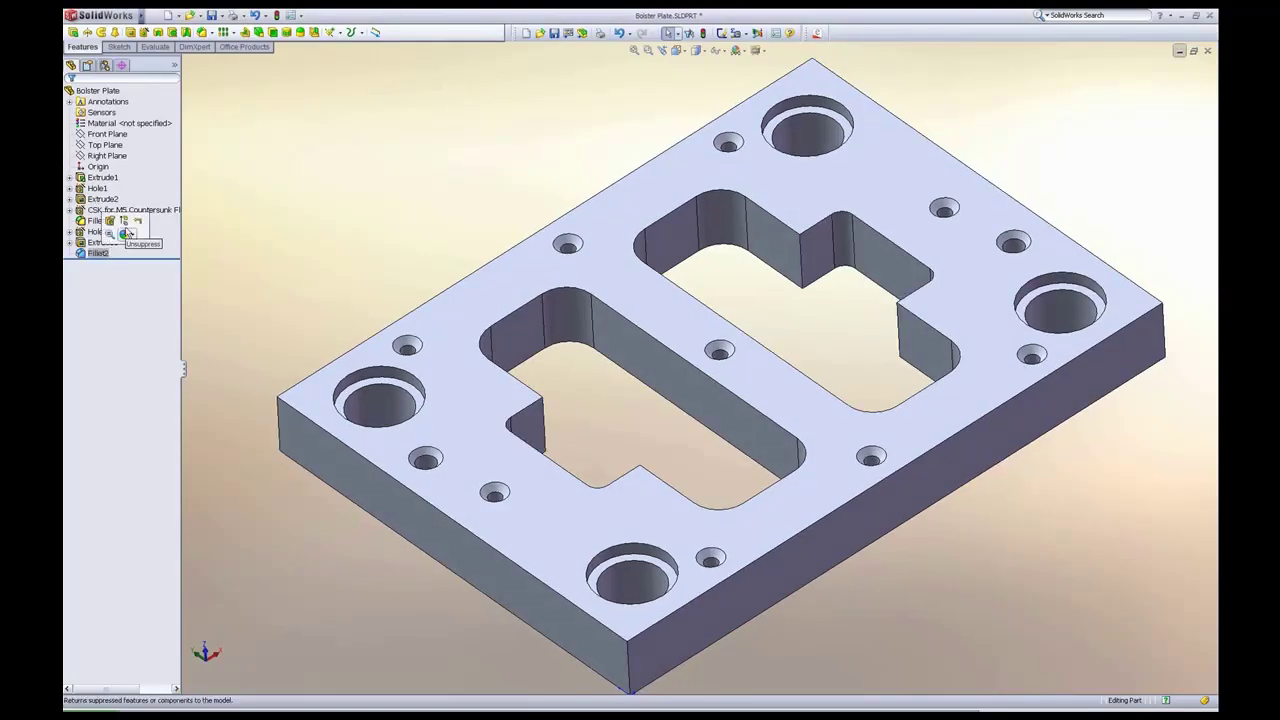
{"action": "left_click", "coordinate": [127, 227]}
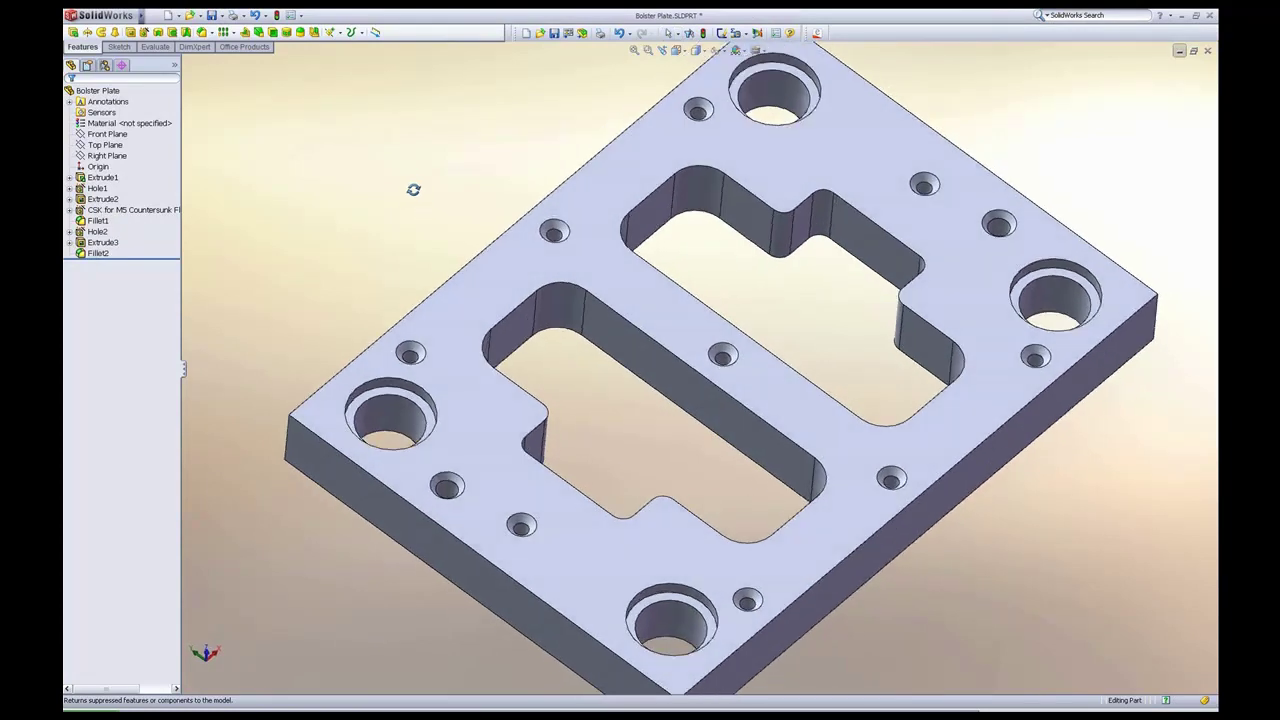
{"action": "middle_click_drag", "start_coordinate": [408, 172], "coordinate": [409, 157]}
{"action": "left_click", "coordinate": [555, 34]}
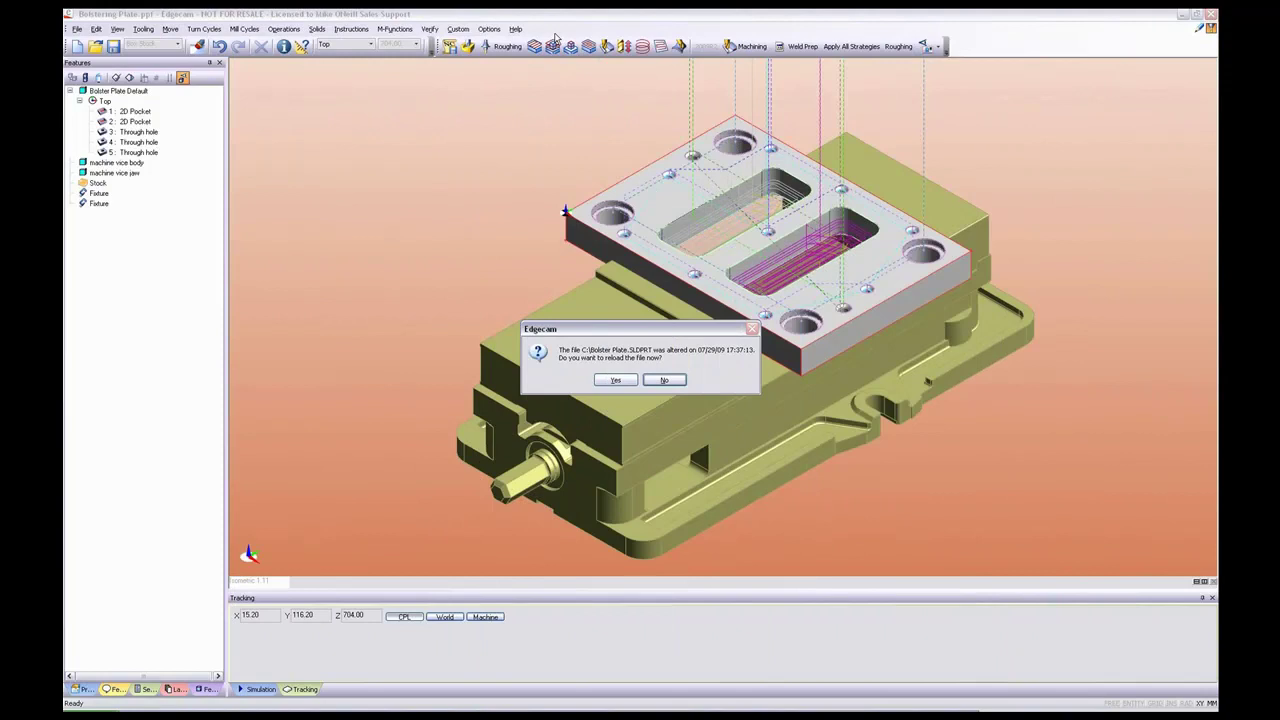
Accept reloading Bolster Plate.SLDPRT and inspect the regenerated pocket toolpaths
{"action": "key", "text": "Return"}
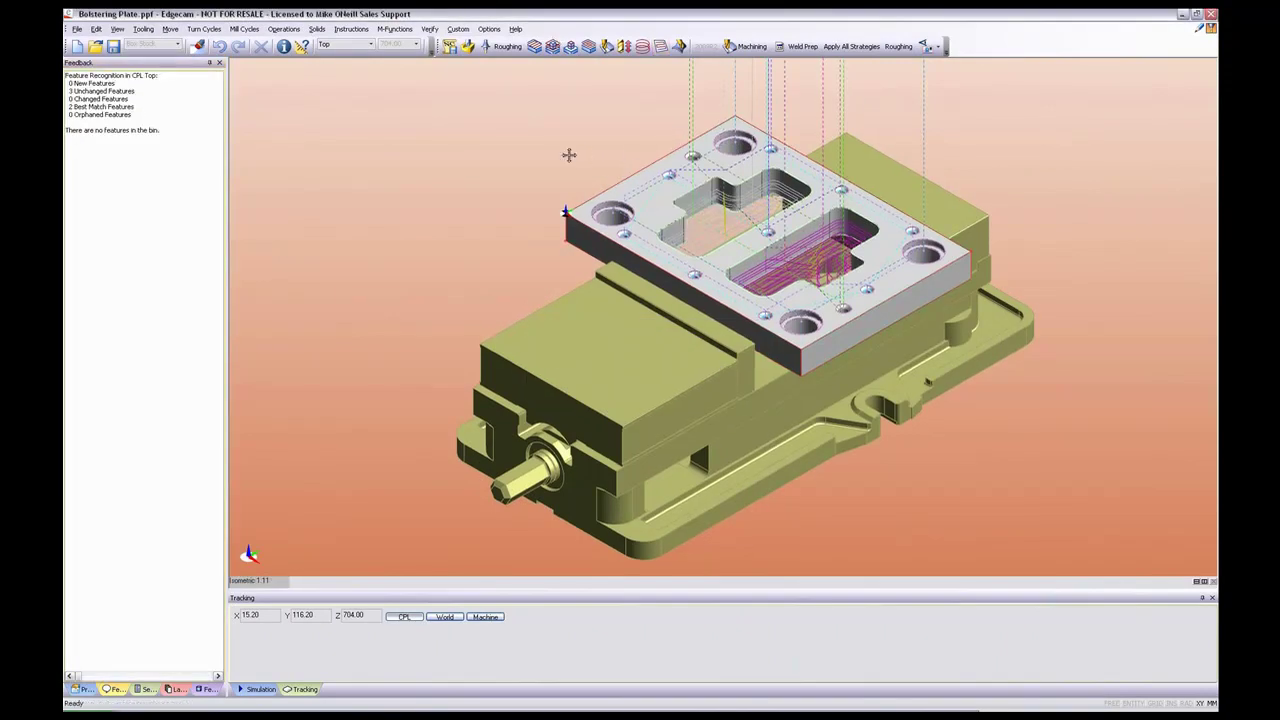
{"action": "middle_click_drag", "start_coordinate": [569, 155], "coordinate": [570, 192]}
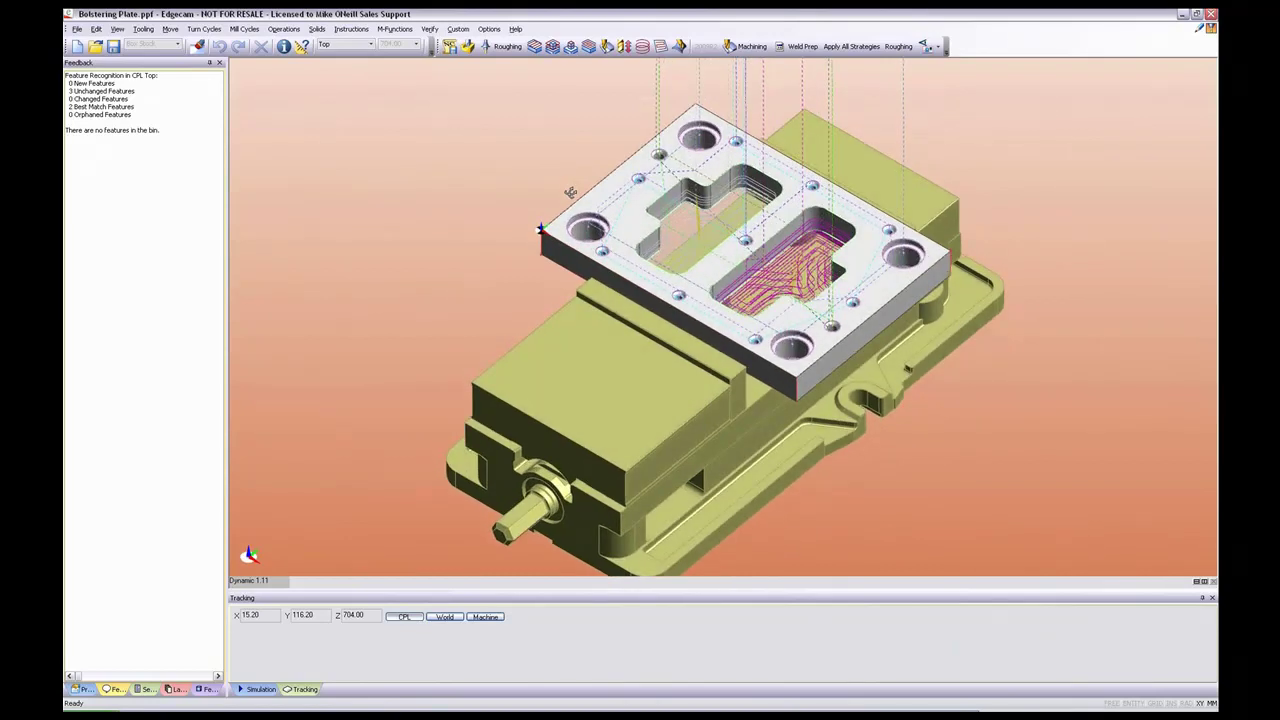